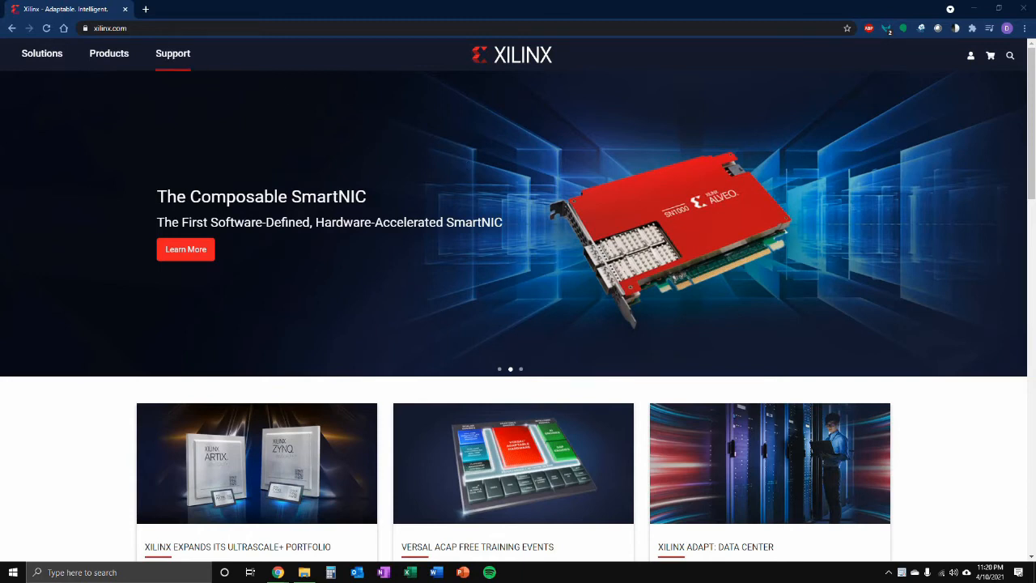
Step: Open the Downloads & Licensing page from the Product Support links on the Xilinx home page
{"action": "left_click", "coordinate": [145, 29]}
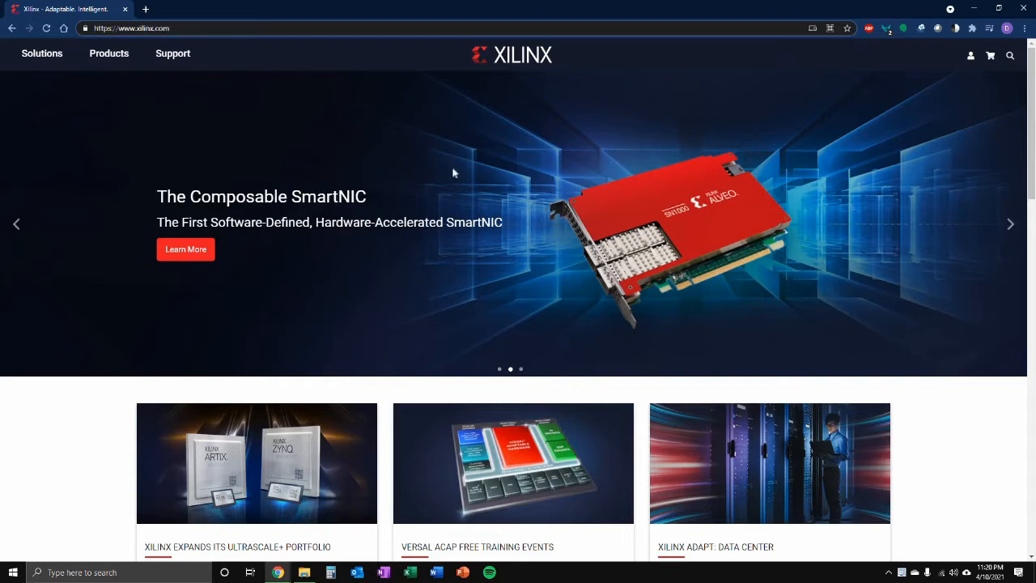
{"action": "scroll", "coordinate": [451, 166], "scroll_direction": "down", "scroll_amount": 2}
{"action": "scroll", "coordinate": [454, 172], "scroll_direction": "down", "scroll_amount": 6}
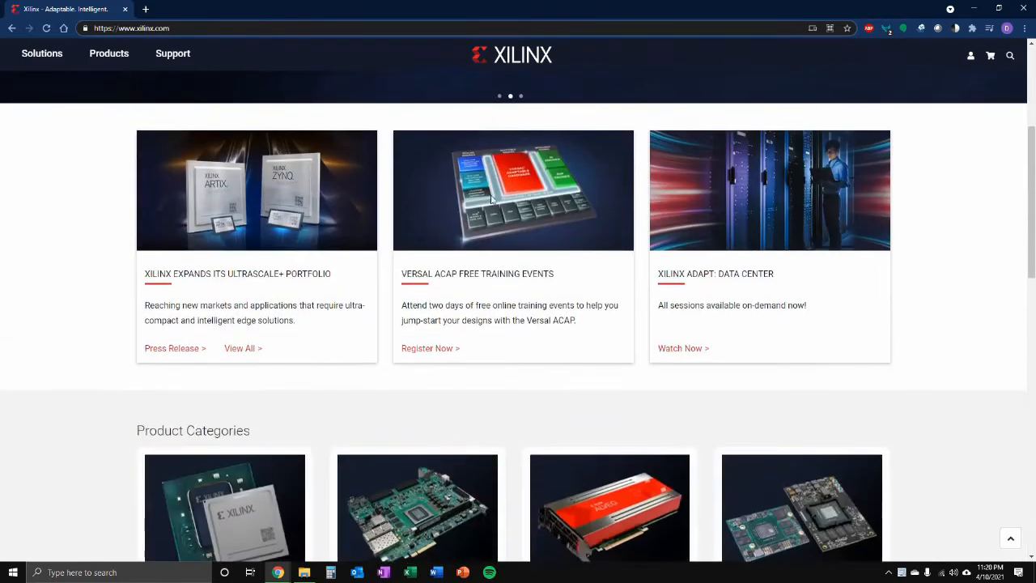
{"action": "scroll", "coordinate": [782, 273], "scroll_direction": "down", "scroll_amount": 5}
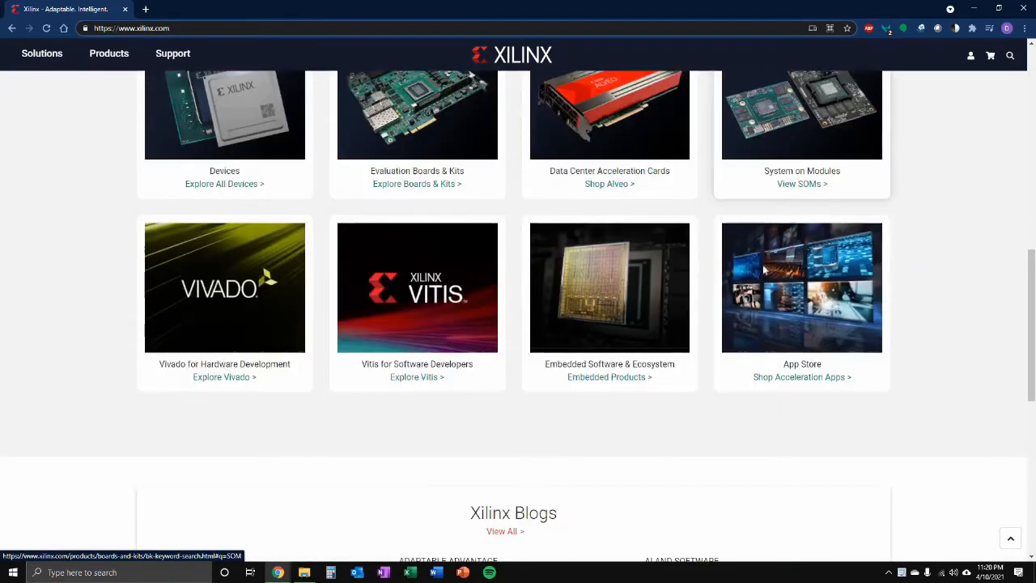
{"action": "scroll", "coordinate": [610, 395], "scroll_direction": "down", "scroll_amount": 3}
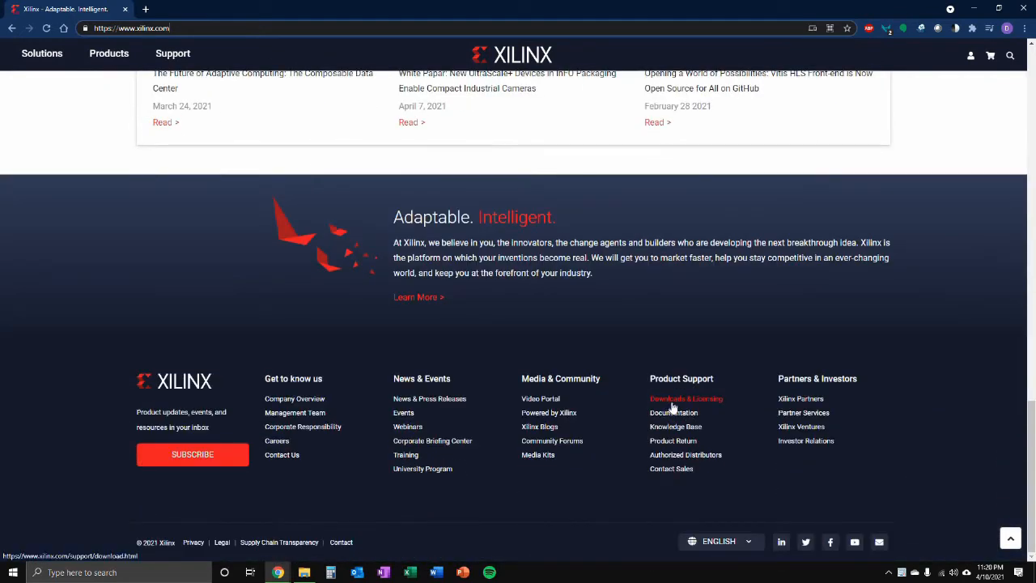
{"action": "left_click", "coordinate": [672, 407]}
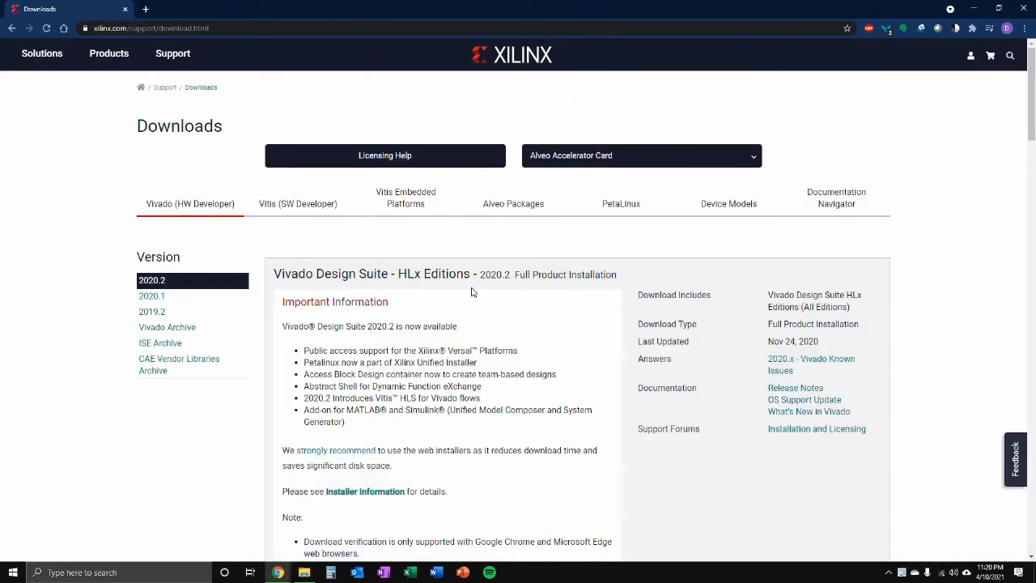
Step: Download the Xilinx Unified Installer 2020.2 Windows Self Extracting Web Installer and keep the flagged executable
{"action": "scroll", "coordinate": [465, 295], "scroll_direction": "down", "scroll_amount": 3}
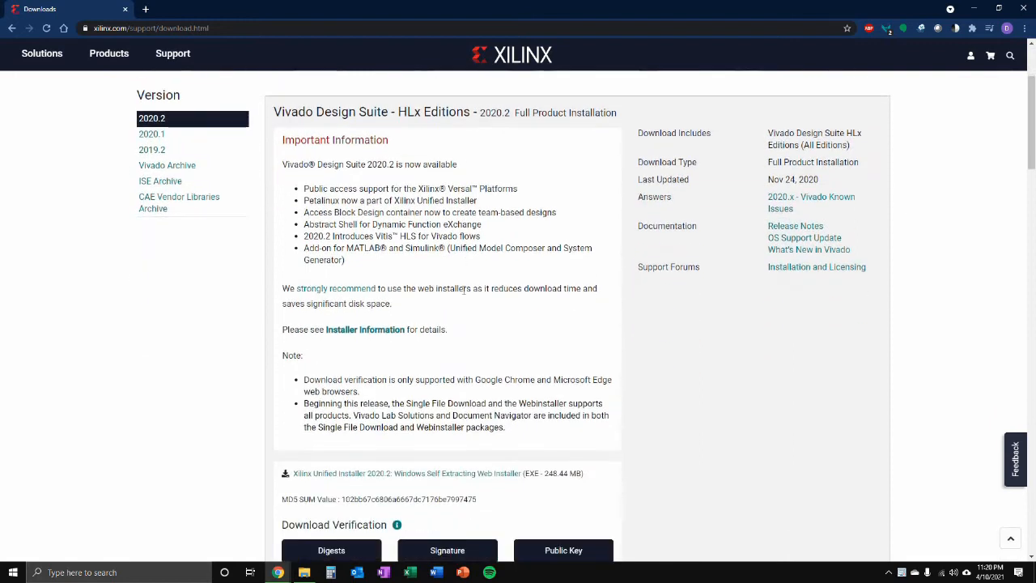
{"action": "scroll", "coordinate": [454, 299], "scroll_direction": "down", "scroll_amount": 1}
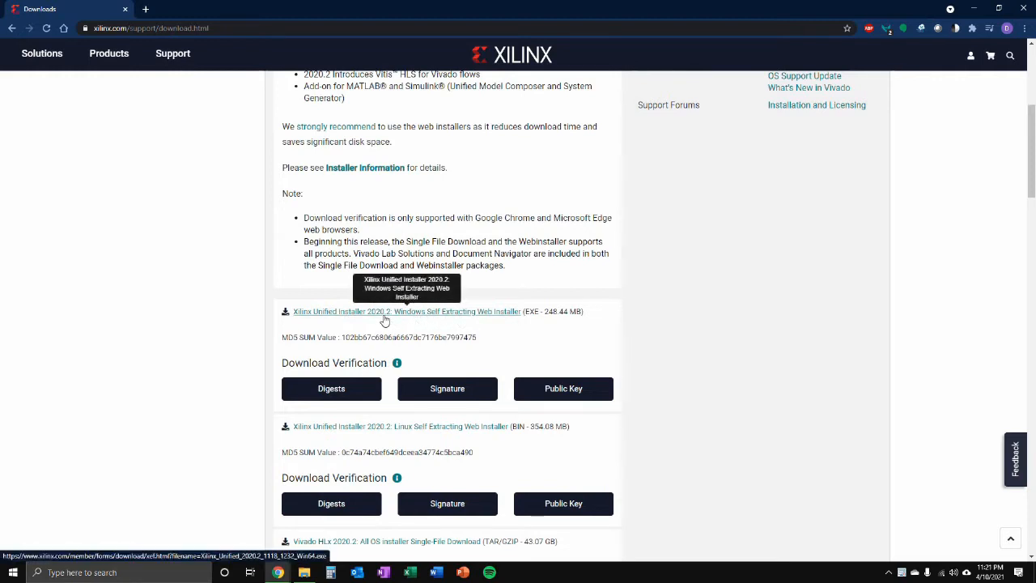
{"action": "left_click", "coordinate": [385, 320]}
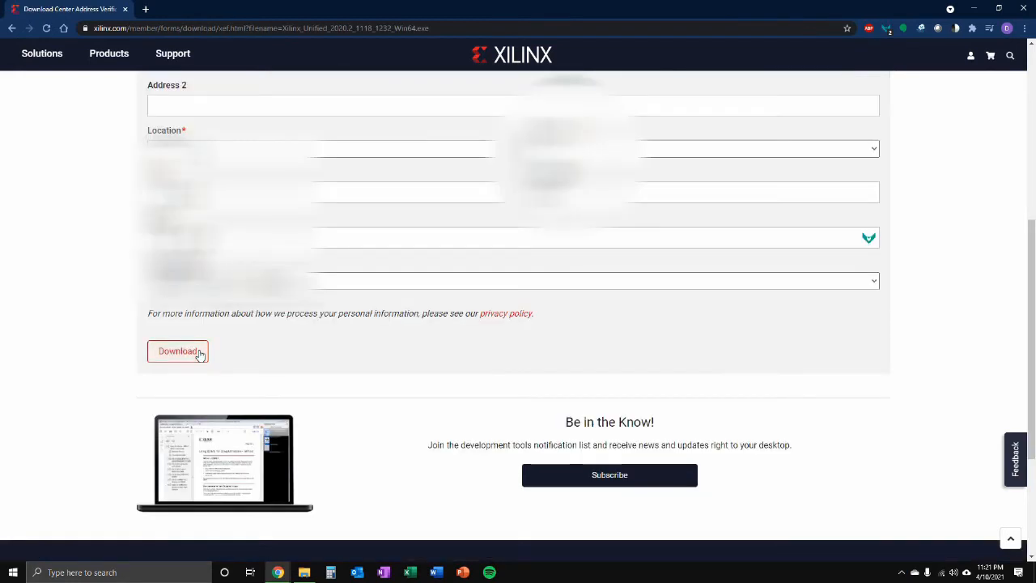
{"action": "left_click", "coordinate": [199, 355]}
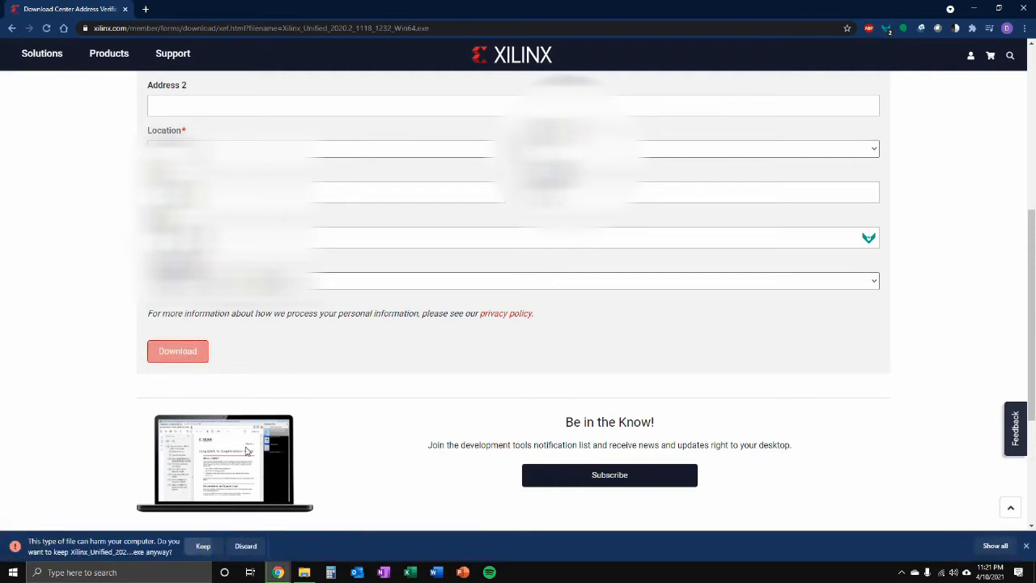
{"action": "left_click", "coordinate": [202, 547]}
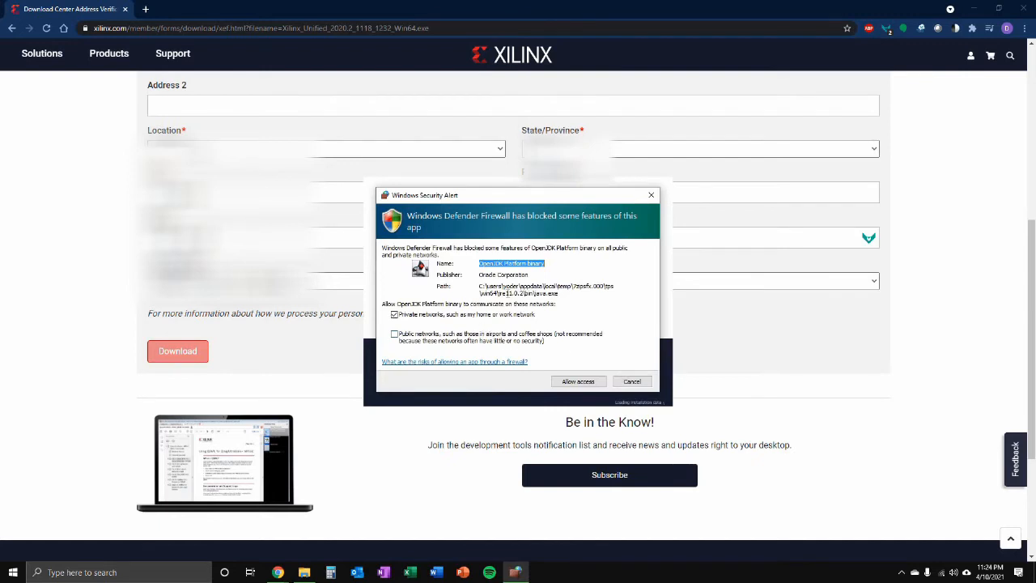
Step: Allow the installer through the firewall on private networks and authenticate with the account password for Download and Install Now
{"action": "left_click", "coordinate": [578, 381]}
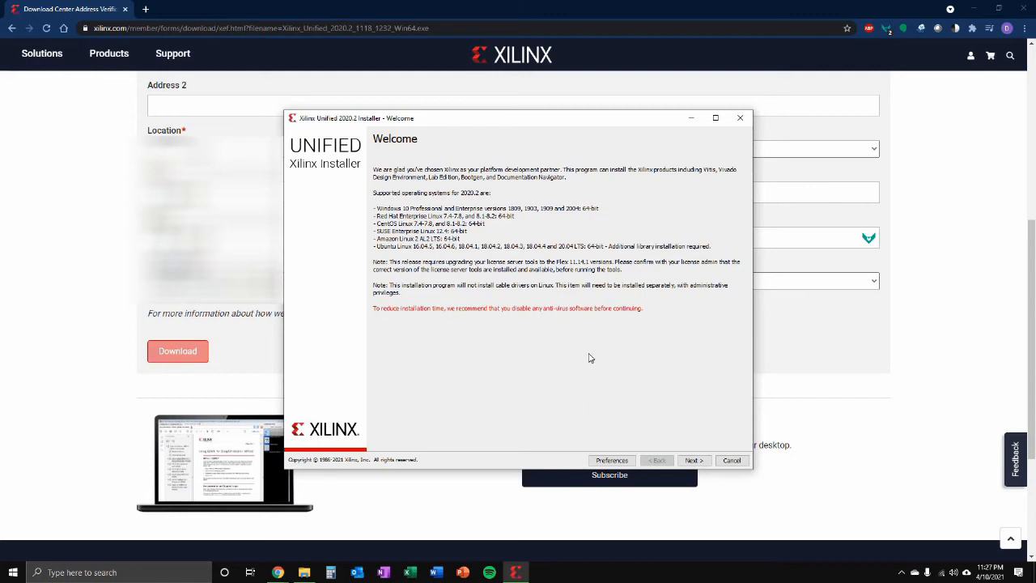
{"action": "left_click", "coordinate": [695, 461]}
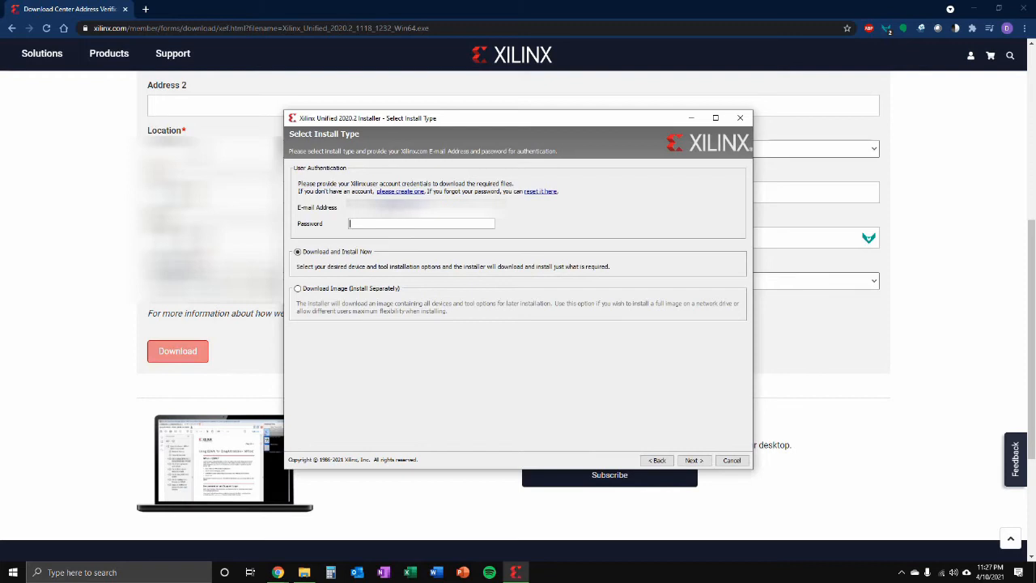
{"action": "type", "text": "•••••••••••••"}
{"action": "left_click", "coordinate": [693, 460]}
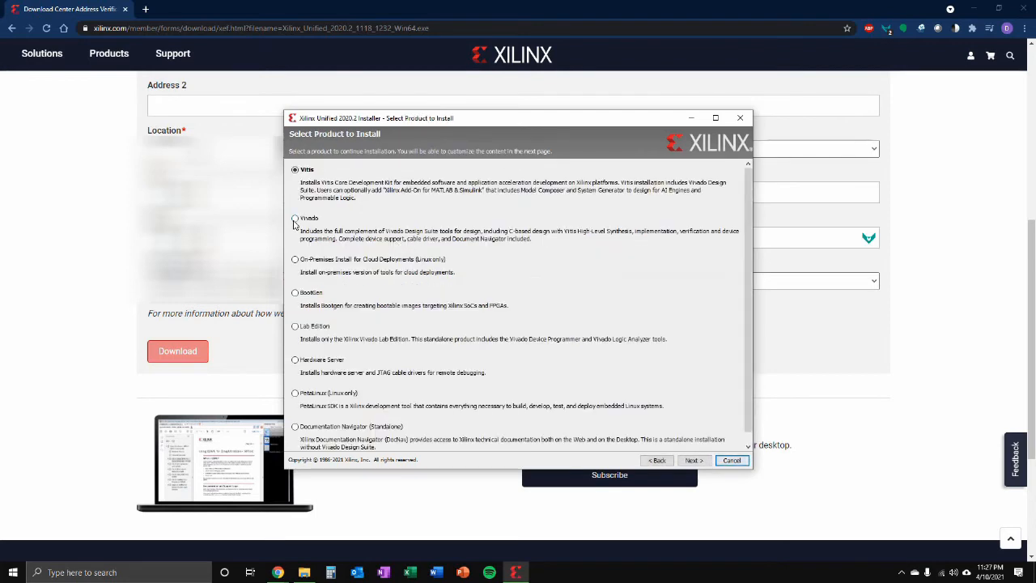
Step: Choose Vivado as the product to install and Vivado HL WebPACK as its edition
{"action": "left_click", "coordinate": [295, 219]}
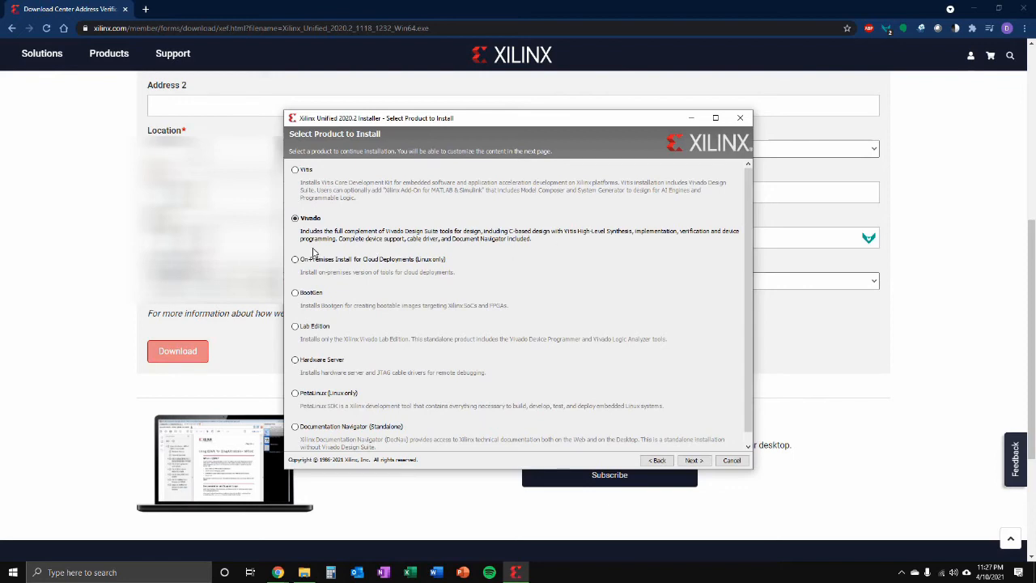
{"action": "scroll", "coordinate": [528, 388], "scroll_direction": "down", "scroll_amount": 1}
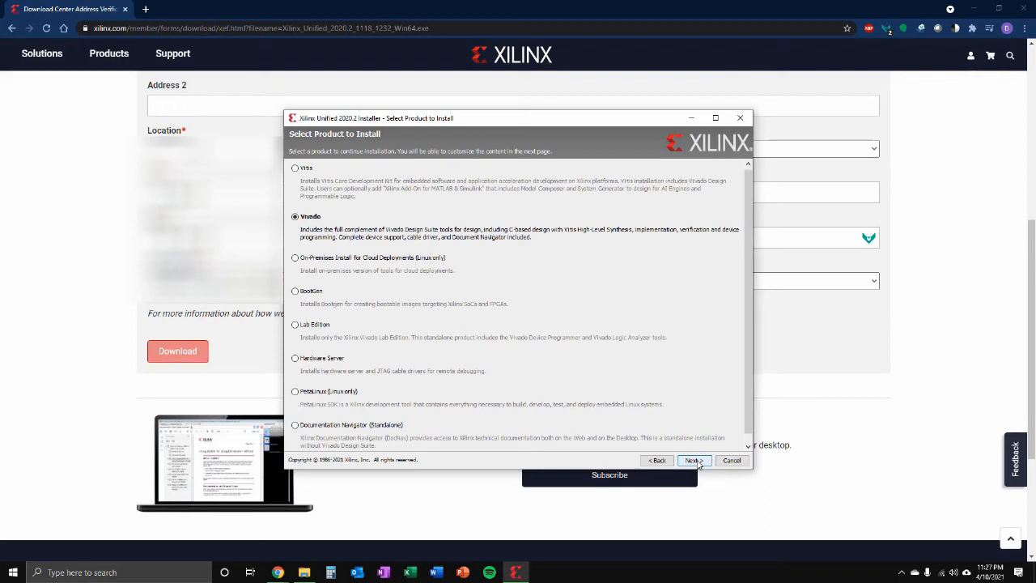
{"action": "left_click", "coordinate": [696, 460]}
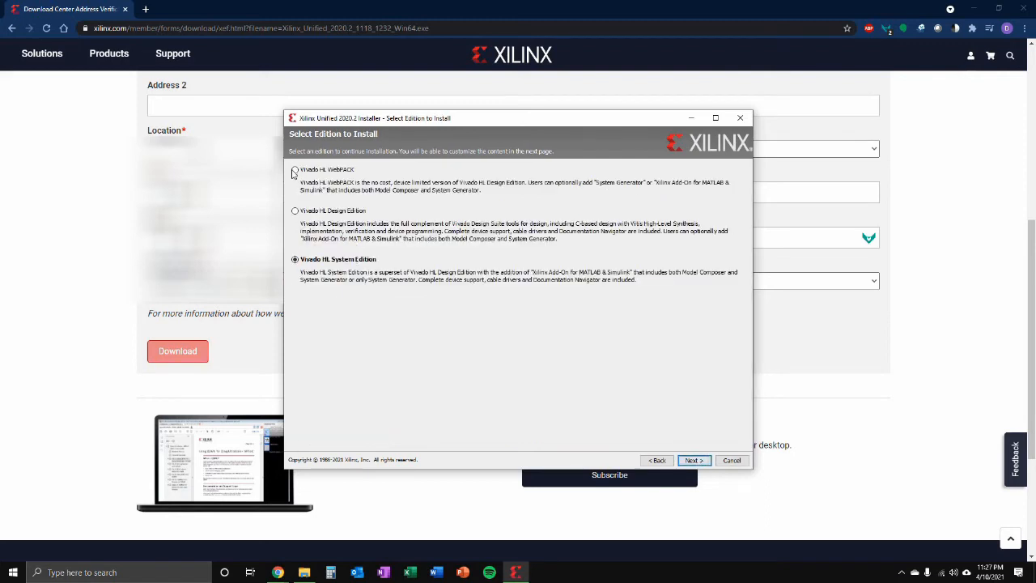
{"action": "left_click", "coordinate": [295, 170]}
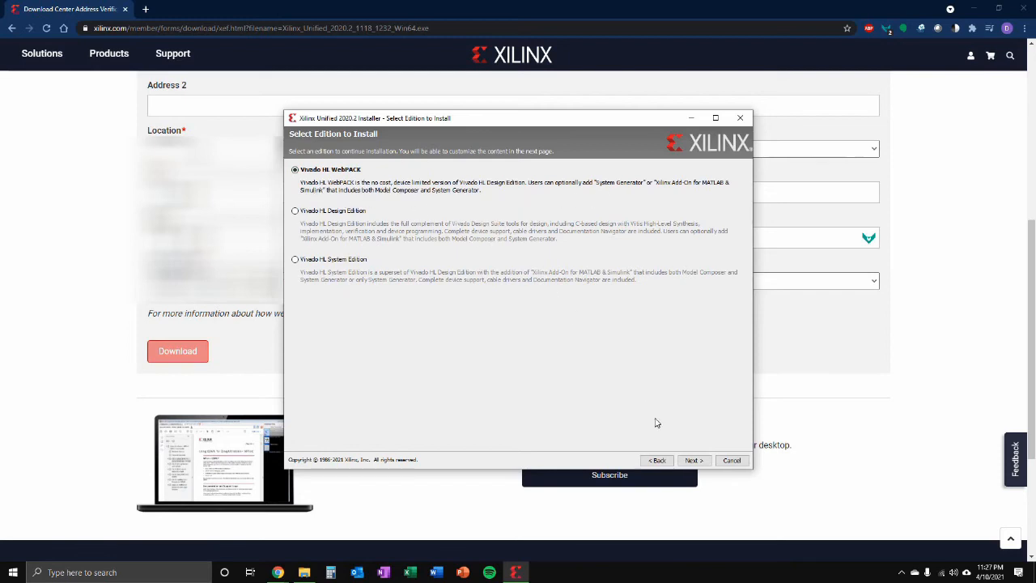
{"action": "left_click", "coordinate": [694, 462]}
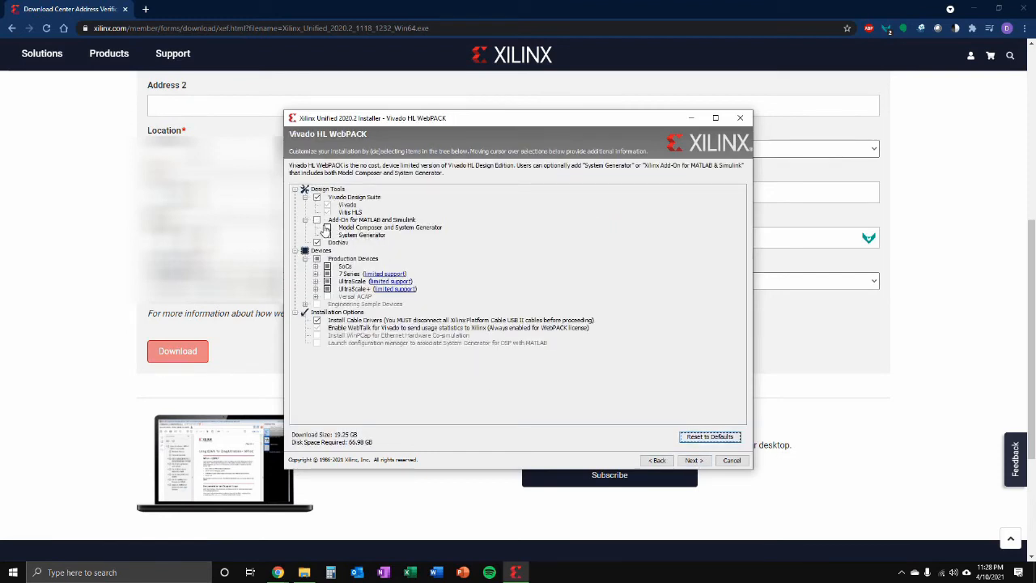
Step: Add Model Composer and System Generator to the installation and exclude the UltraScale and UltraScale+ devices
{"action": "left_click", "coordinate": [328, 230]}
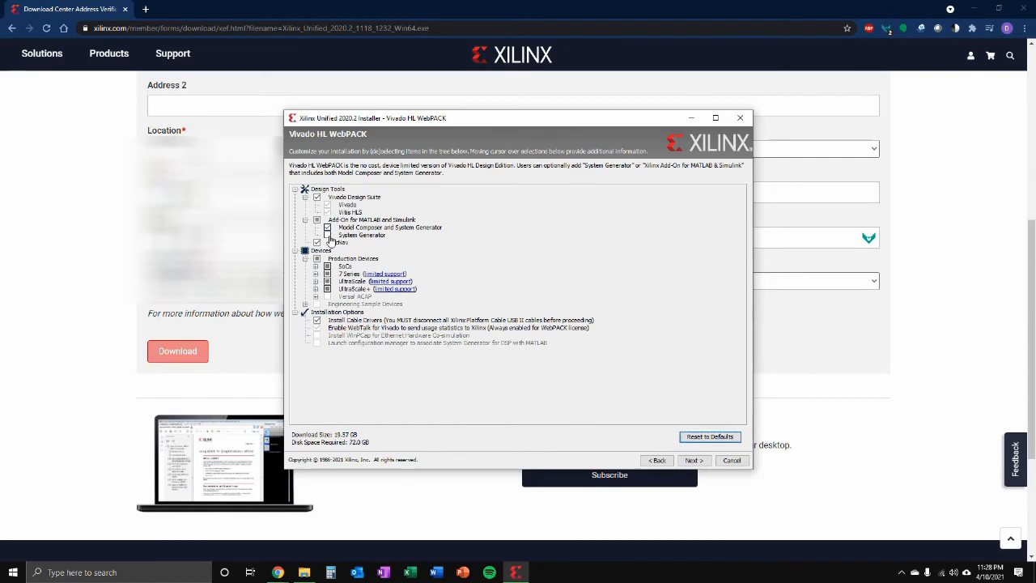
{"action": "left_click", "coordinate": [328, 290]}
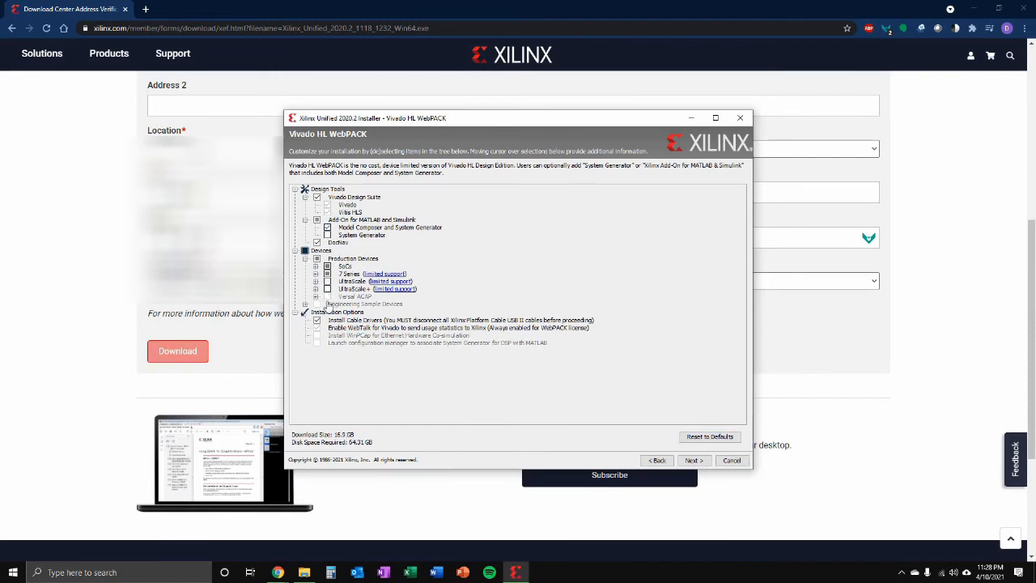
{"action": "left_click", "coordinate": [696, 461]}
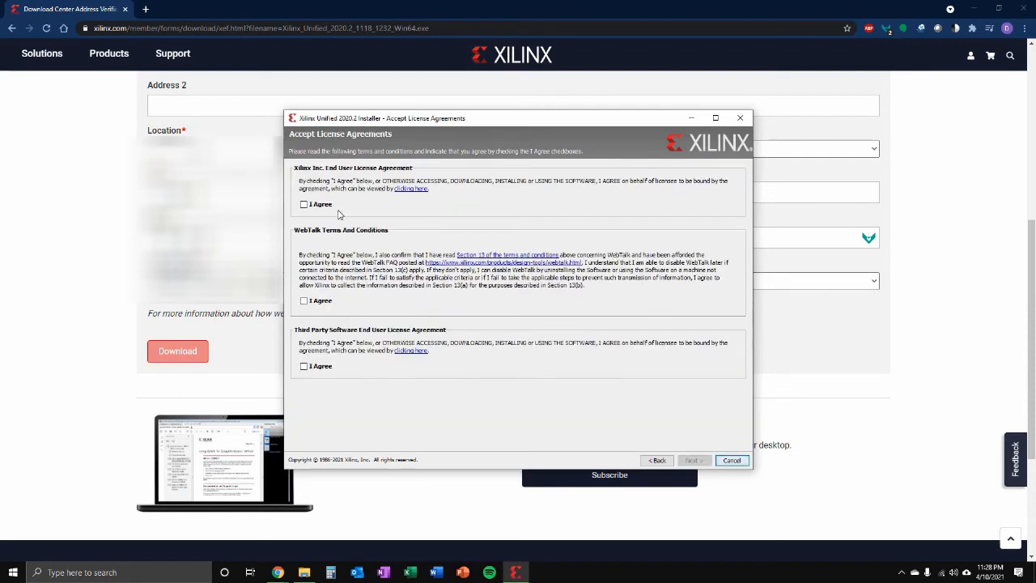
Step: Accept the Xilinx end user license, the WebTalk terms and the third-party software license
{"action": "left_click", "coordinate": [303, 204]}
{"action": "left_click", "coordinate": [304, 301]}
{"action": "left_click", "coordinate": [304, 367]}
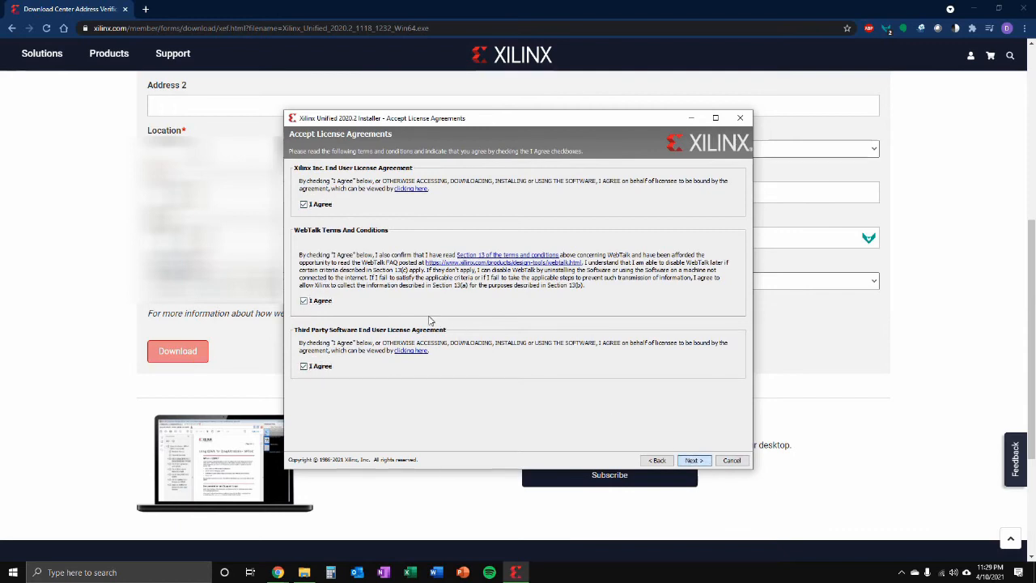
{"action": "left_click", "coordinate": [694, 460]}
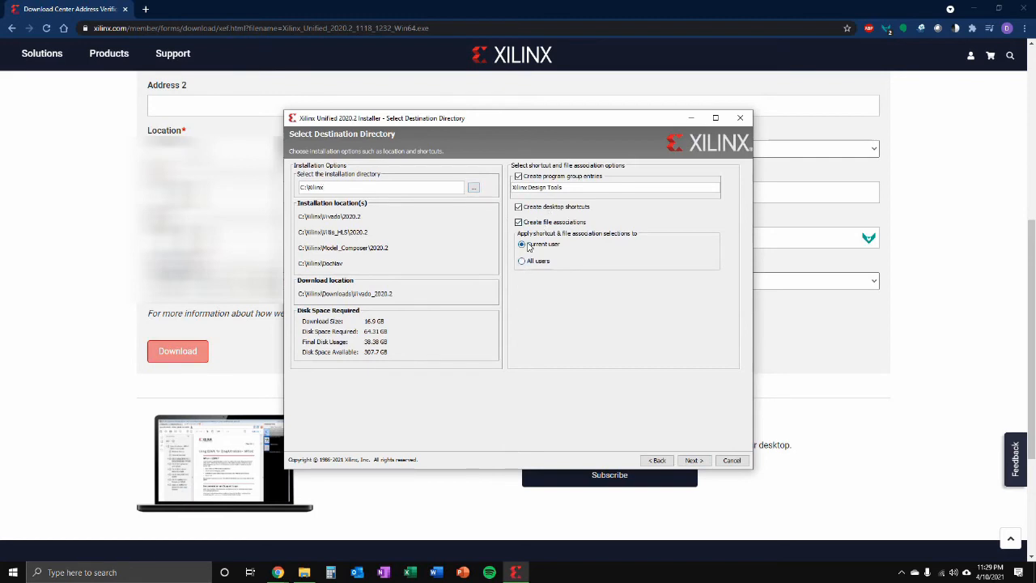
Step: Create C:\Xilinx as the installation directory for the current user and start the installation
{"action": "left_click", "coordinate": [694, 462]}
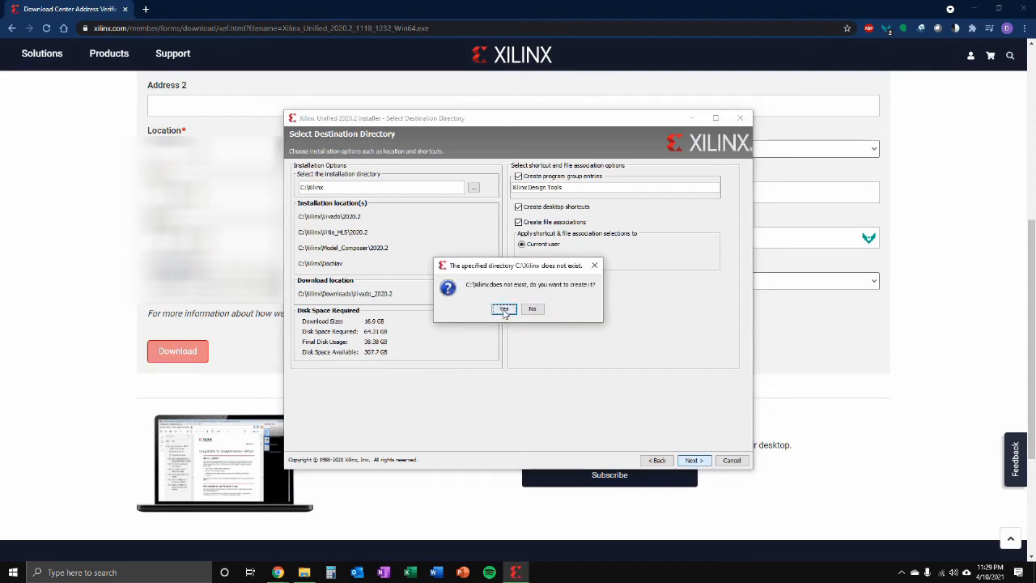
{"action": "left_click", "coordinate": [503, 309]}
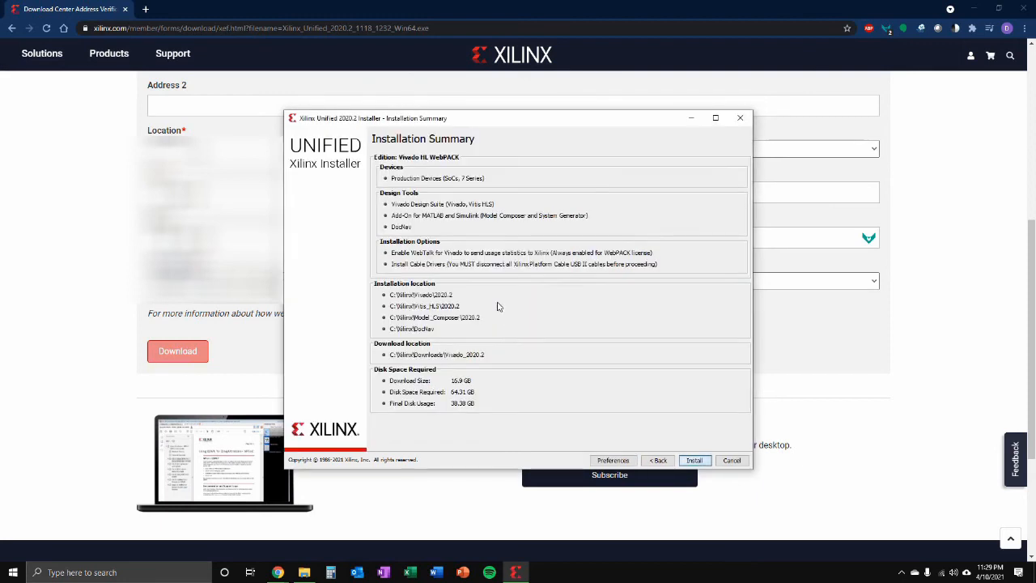
{"action": "left_click", "coordinate": [694, 461]}
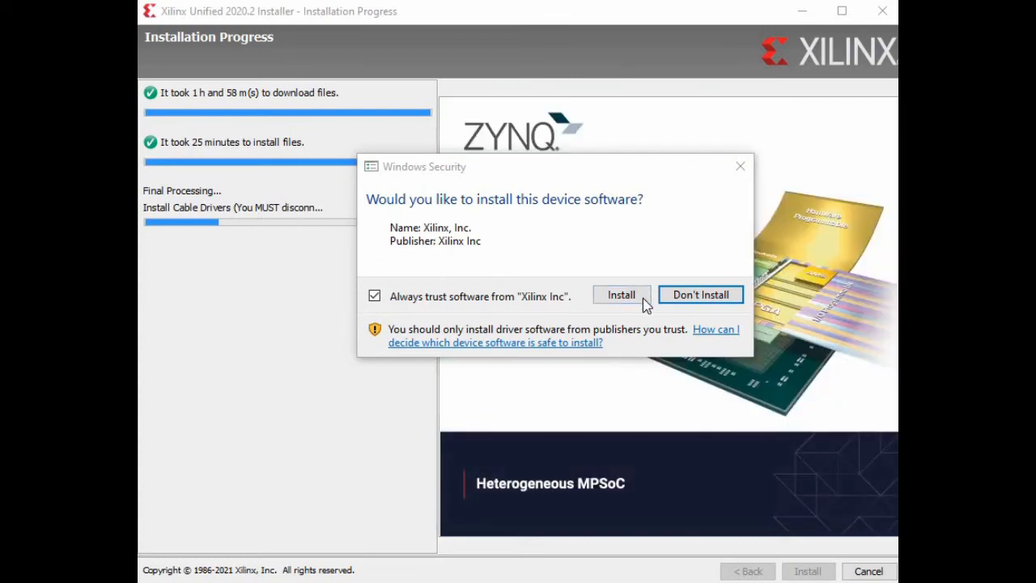
Step: Approve the Xilinx device software and install WinPcap 4.1.3, accepting its license and keeping automatic driver start at boot
{"action": "left_click", "coordinate": [640, 301]}
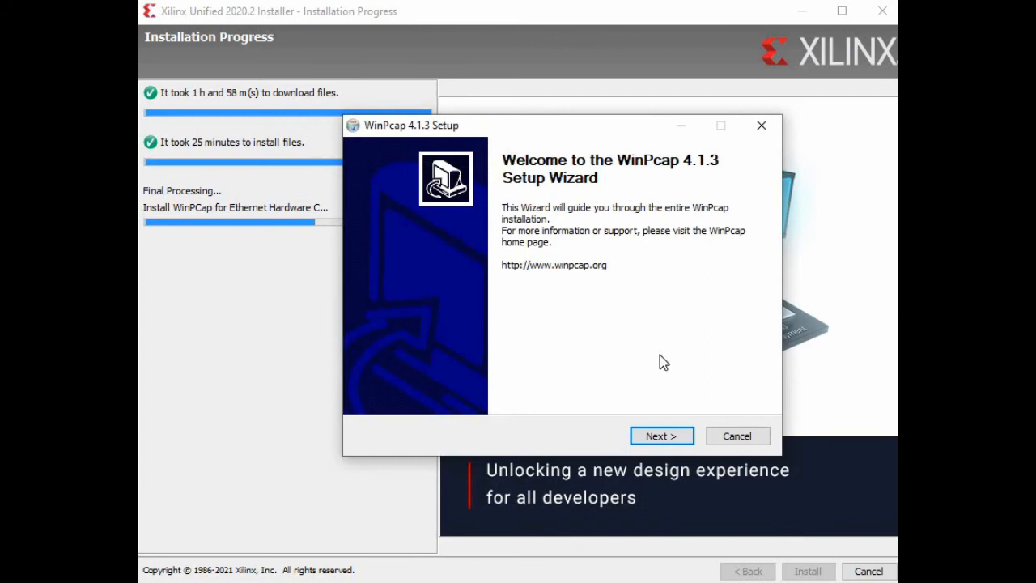
{"action": "left_click", "coordinate": [667, 438]}
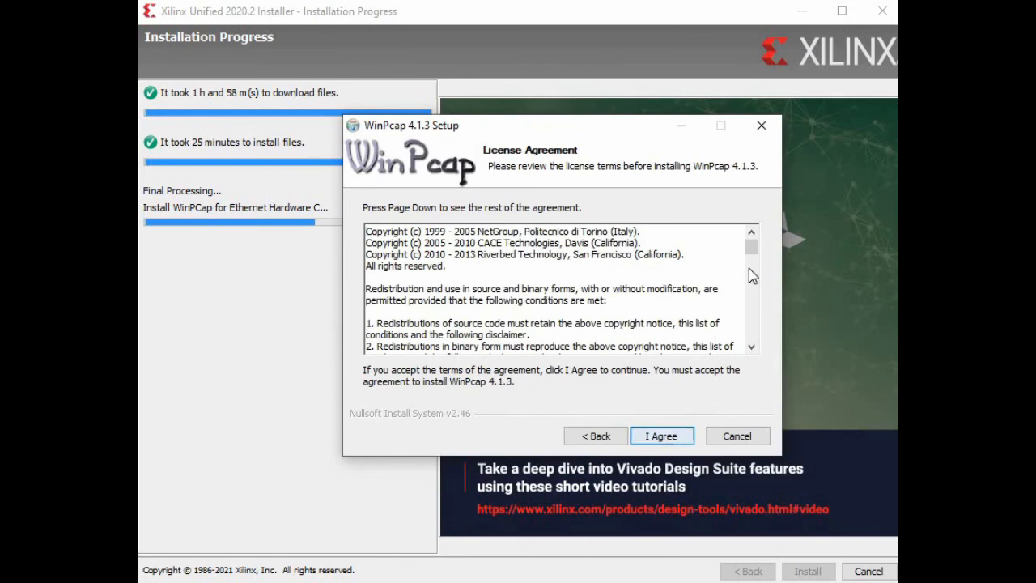
{"action": "left_click_drag", "start_coordinate": [750, 249], "coordinate": [747, 373]}
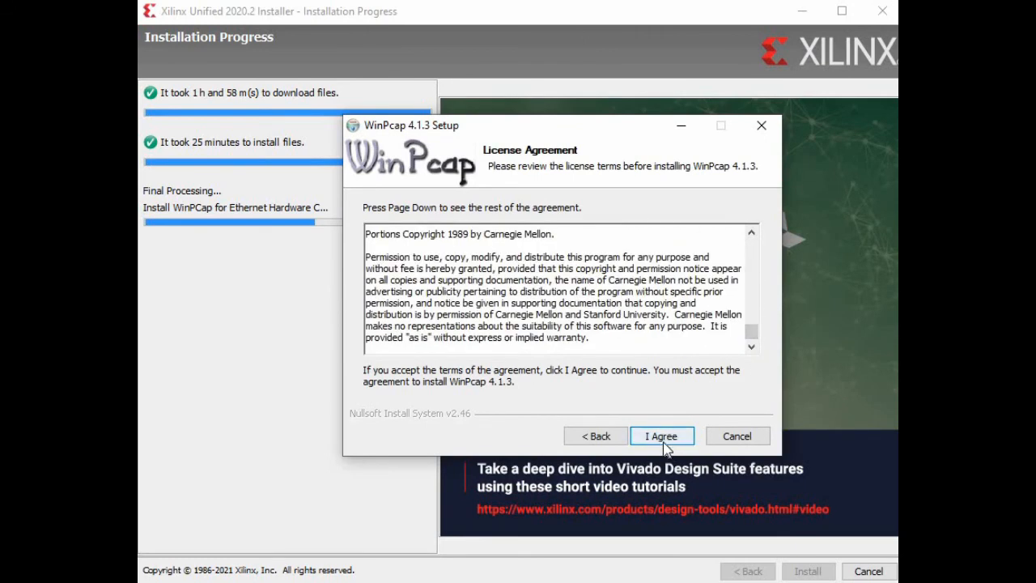
{"action": "left_click", "coordinate": [664, 442]}
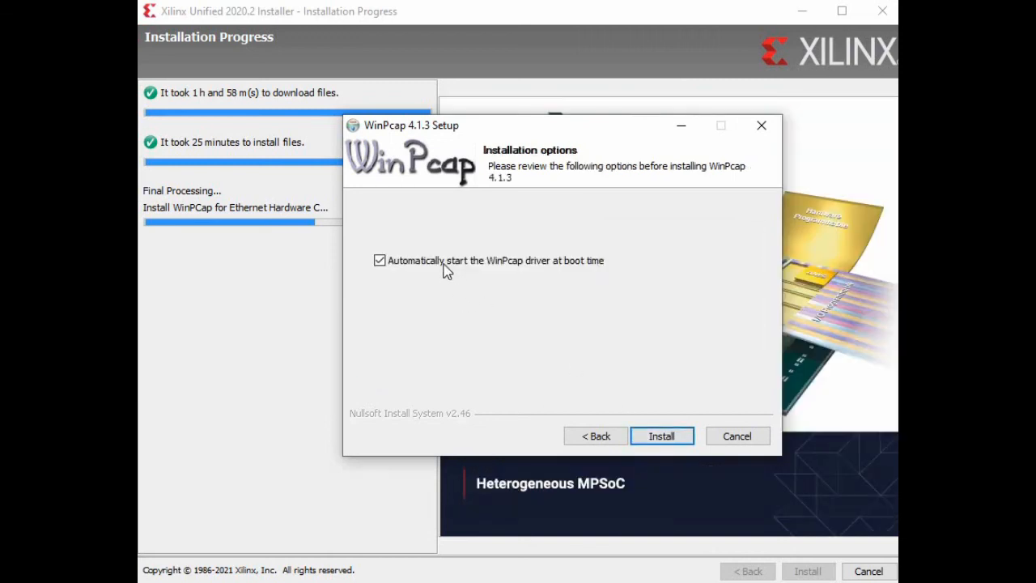
{"action": "left_click", "coordinate": [662, 437]}
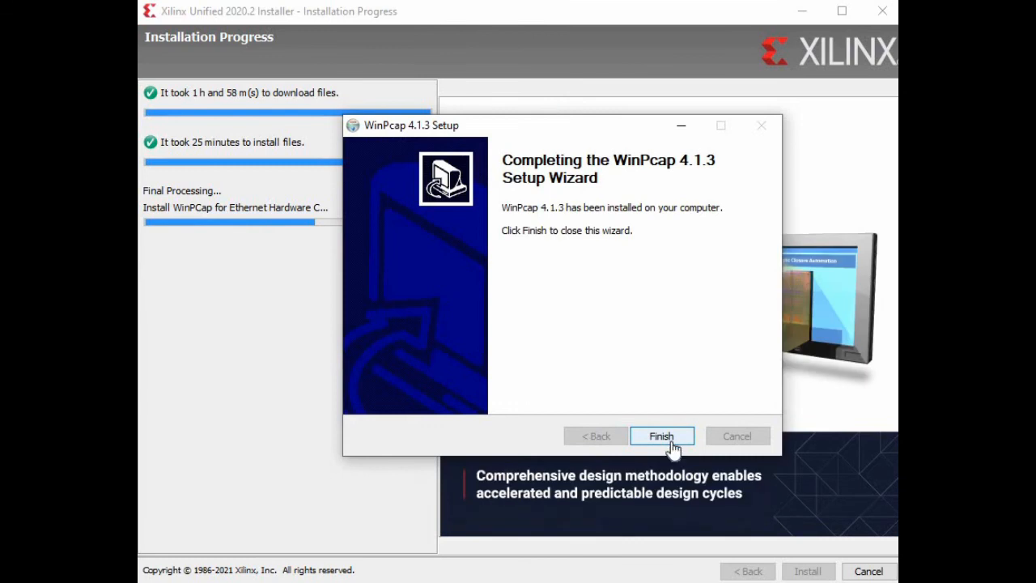
{"action": "left_click", "coordinate": [671, 441]}
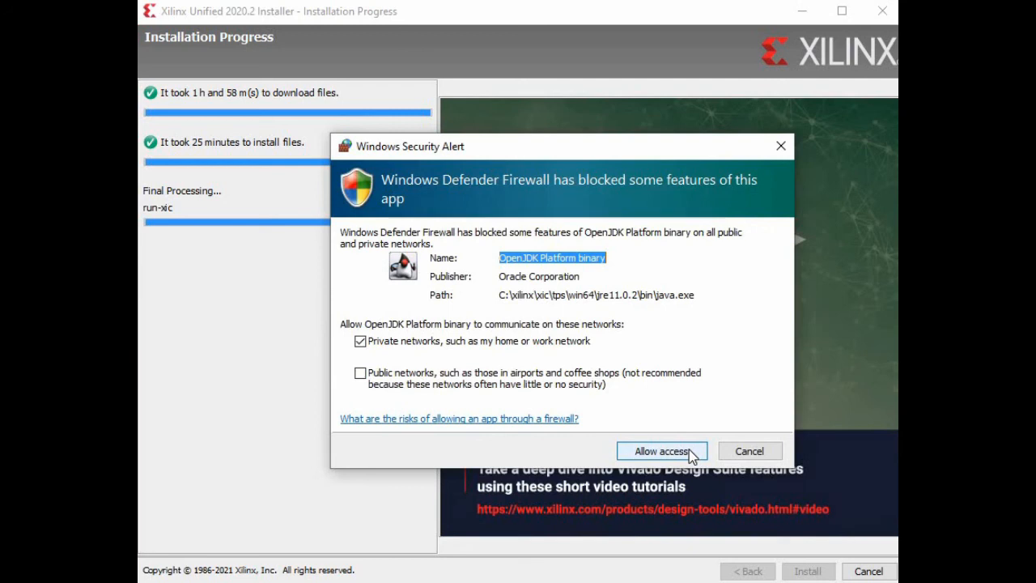
Step: Allow OpenJDK Platform binary to communicate through the firewall on private networks
{"action": "left_click", "coordinate": [689, 449]}
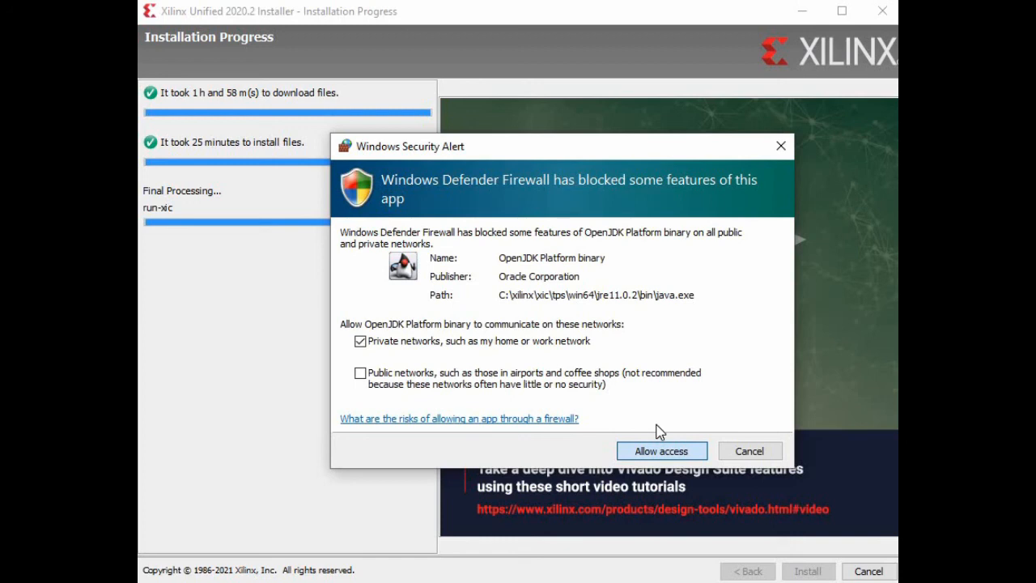
{"action": "left_click", "coordinate": [658, 431]}
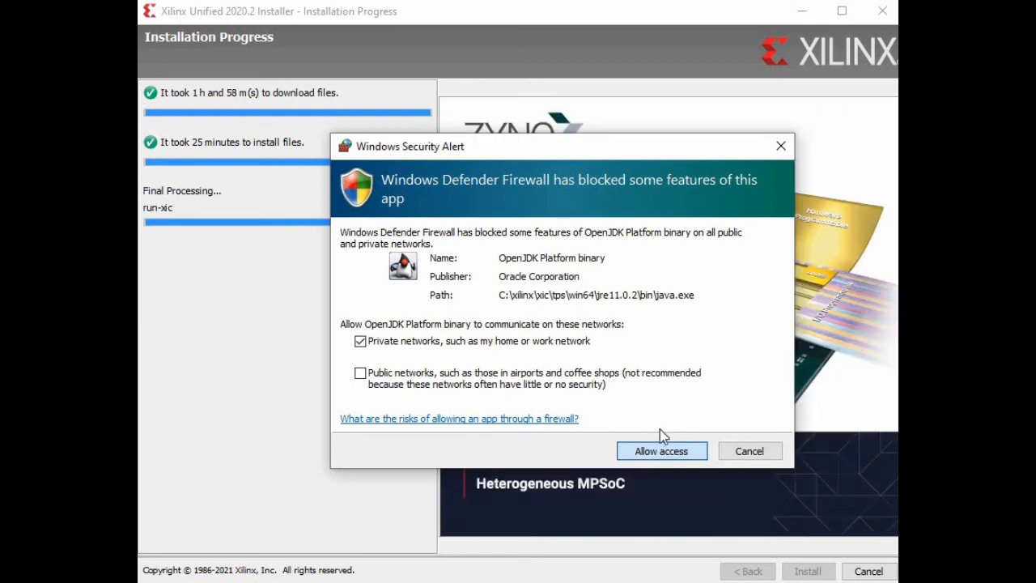
{"action": "left_click", "coordinate": [661, 444]}
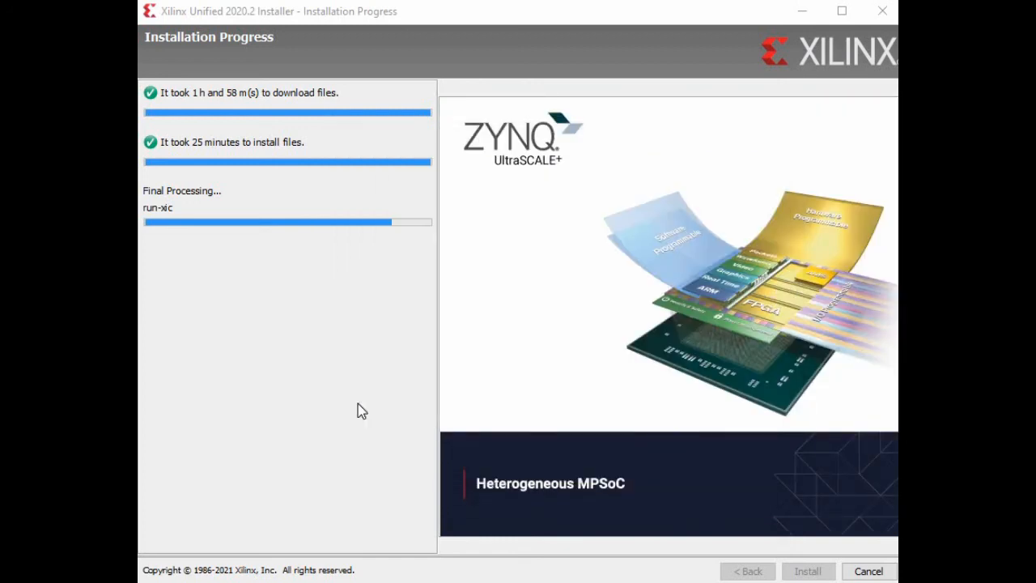